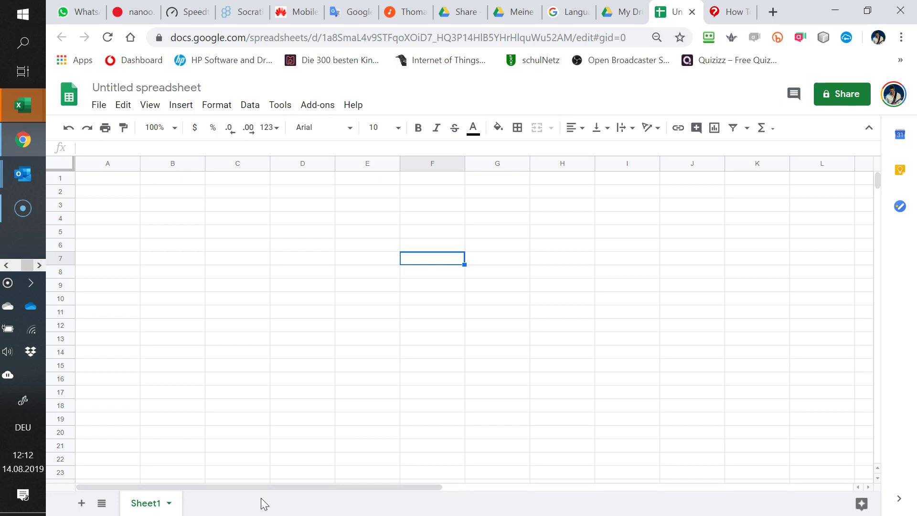
Enter the five students' names in cells A2 to A6, one per row.
click(106, 193)
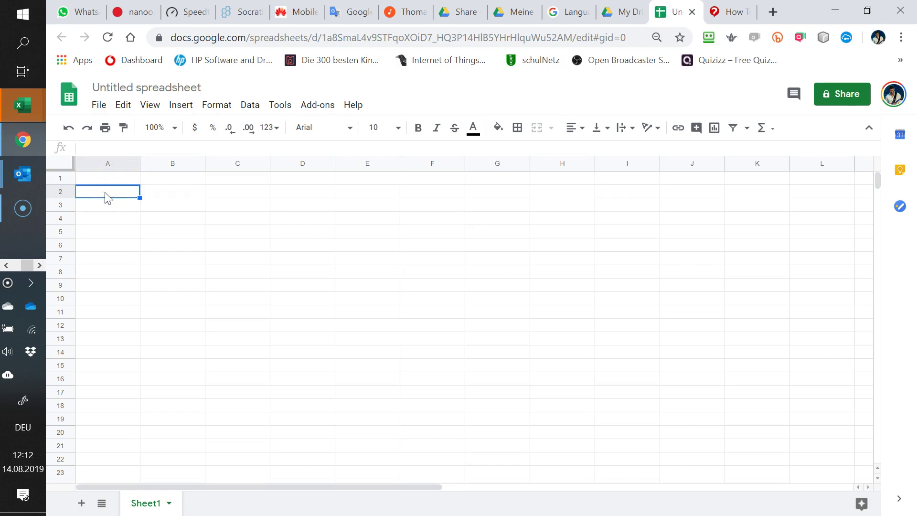
text(Rogers)
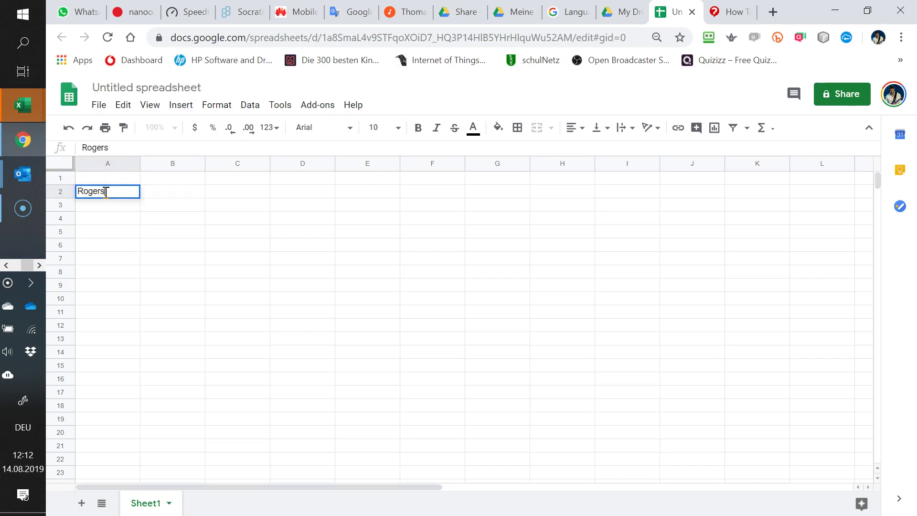
key(Return)
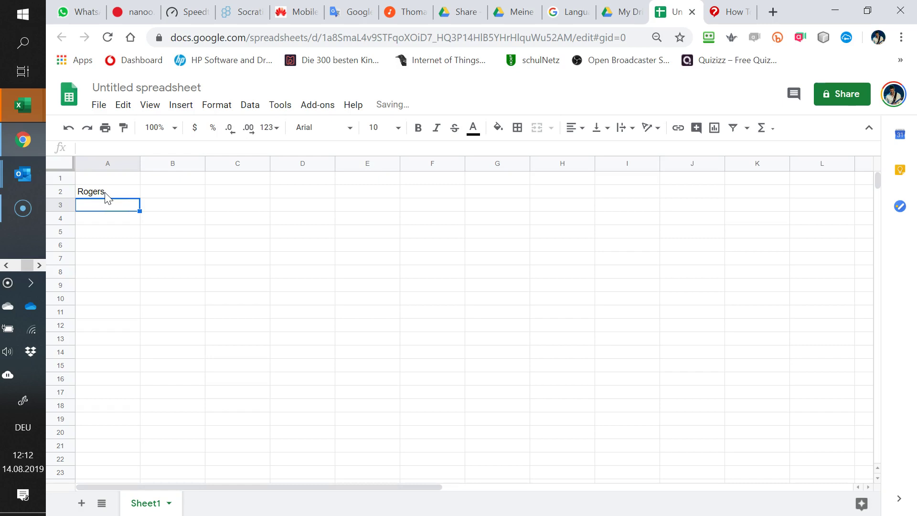
text(Thomas)
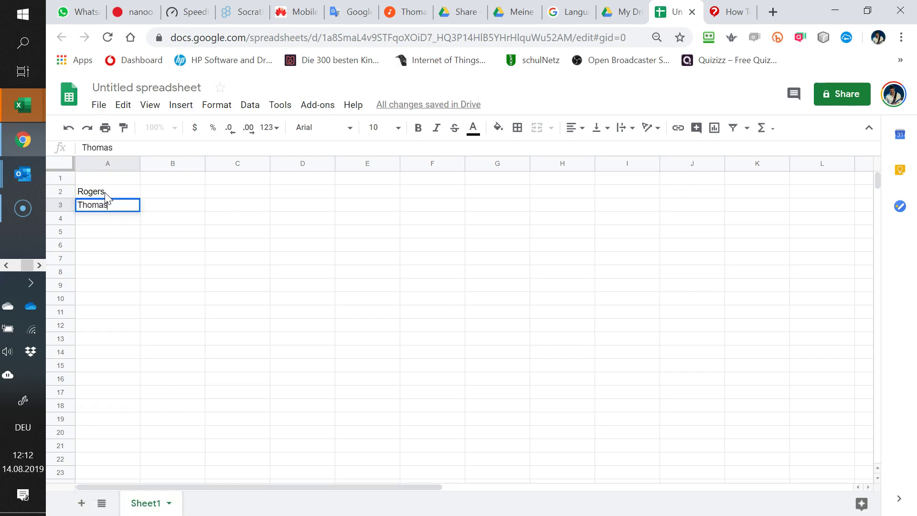
key(Return)
text(Sue)
key(Return)
text(Barbara)
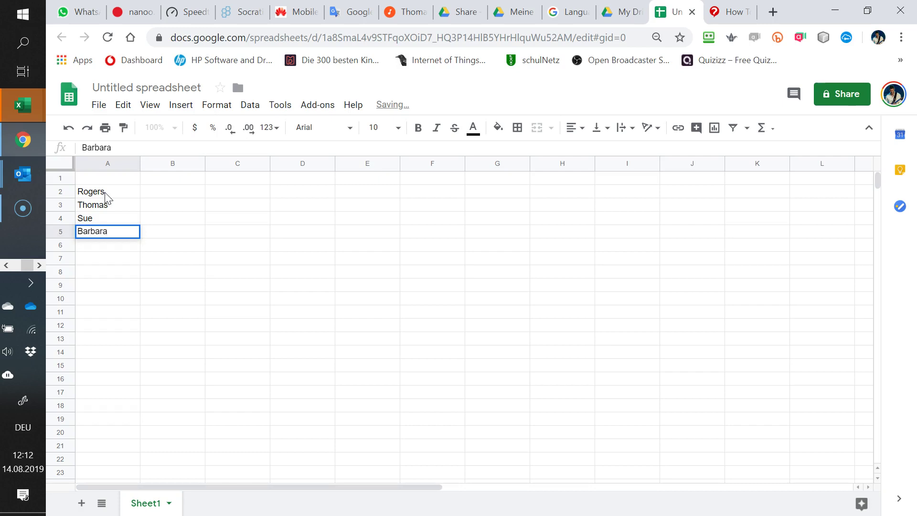
key(Return)
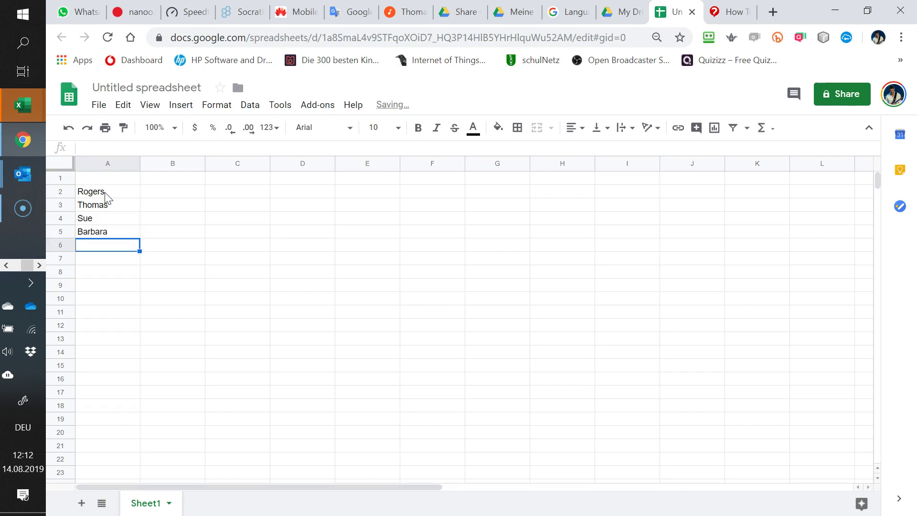
text(Cindere)
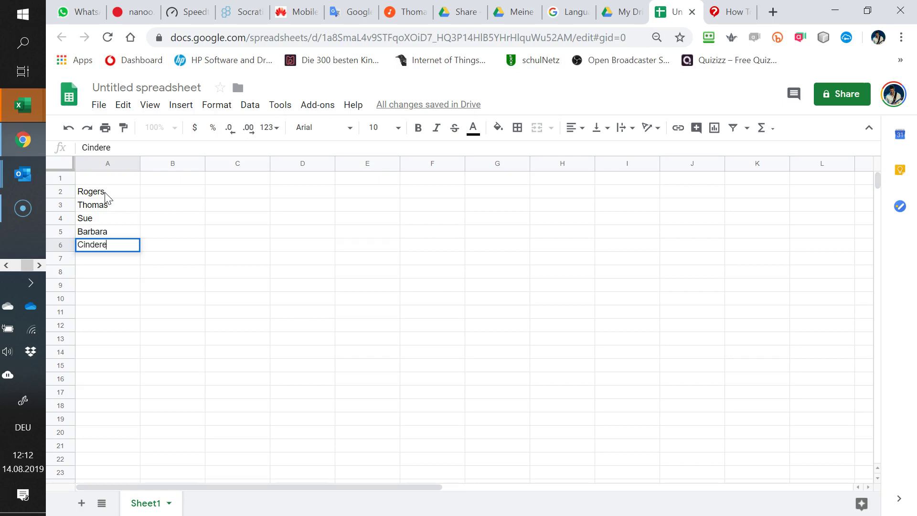
text(lla)
key(Return)
Add the header "ICT 1" in B1 and enter the scores 46, 20, 90, 57 and 85 in B2 to B6.
click(173, 177)
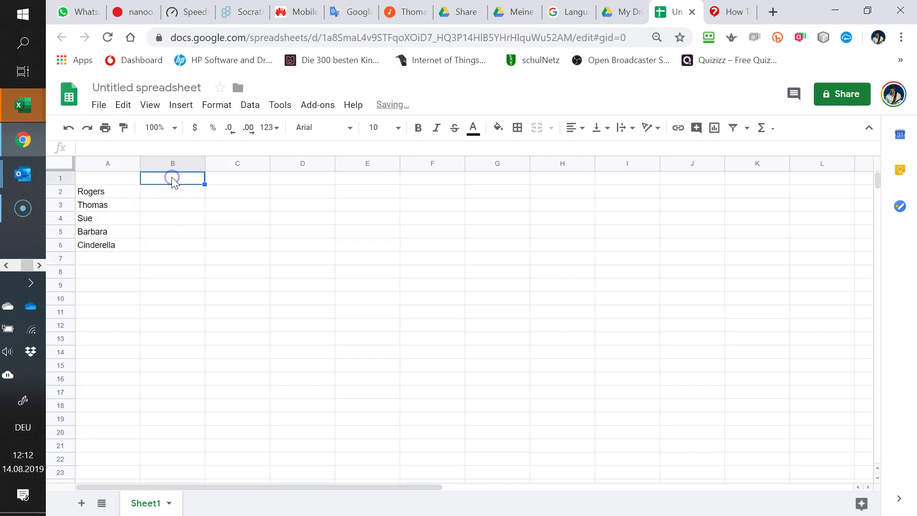
text(ICT 1)
key(Return)
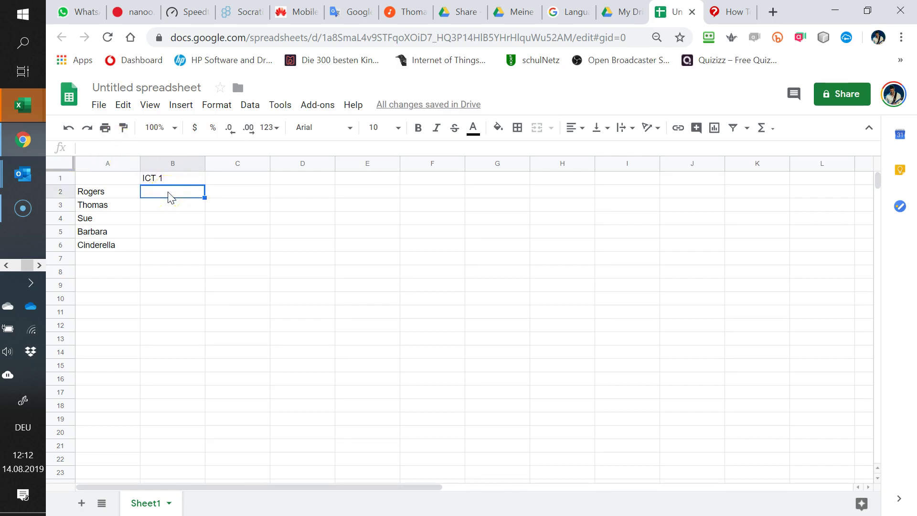
text(46)
key(Return)
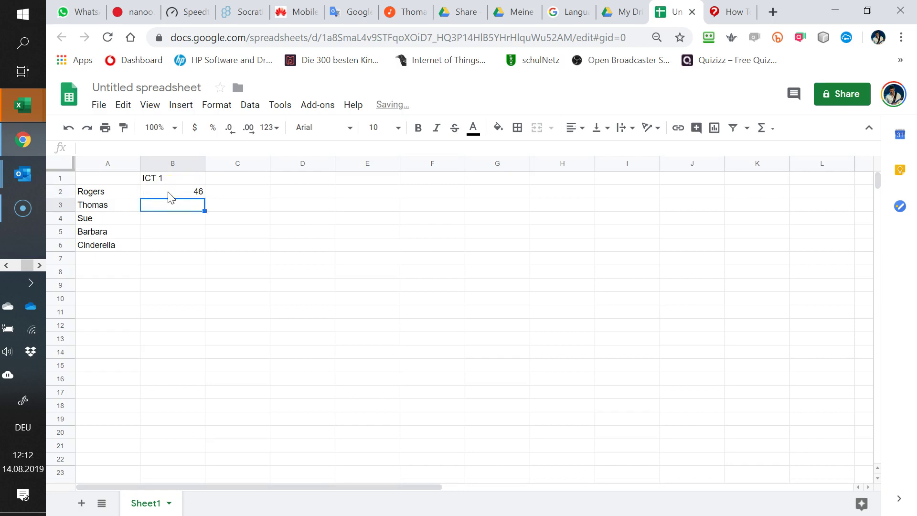
text(20)
key(Return)
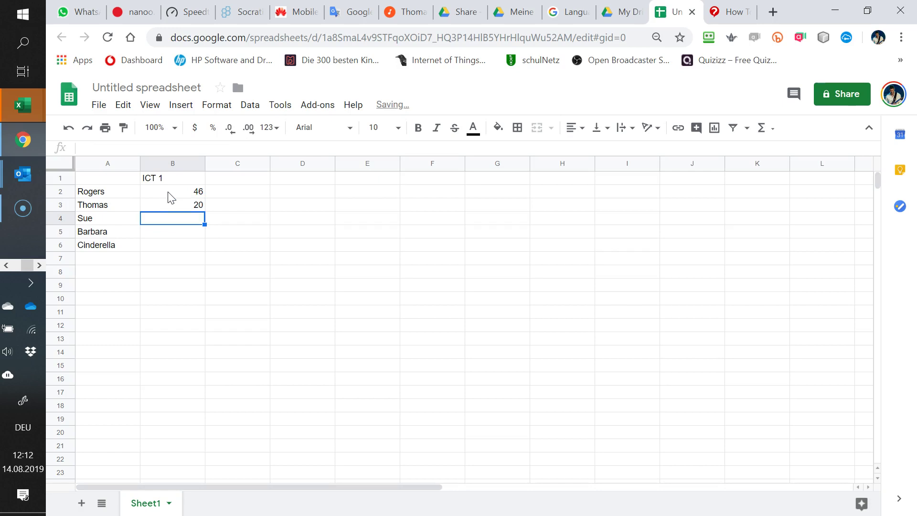
text(90)
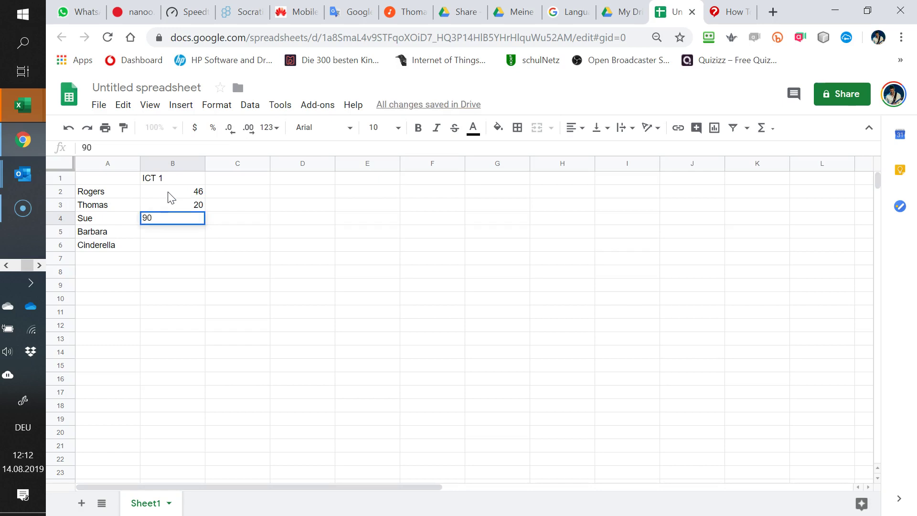
key(Return)
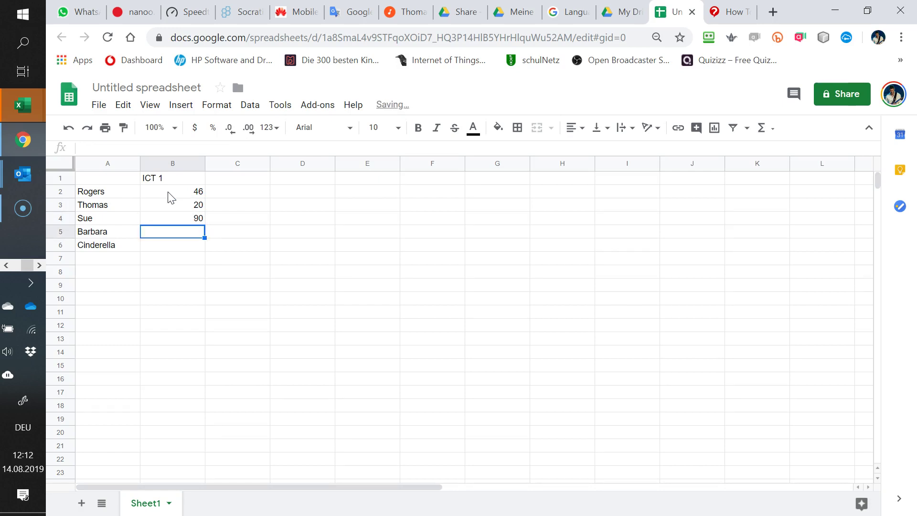
text(57)
key(Return)
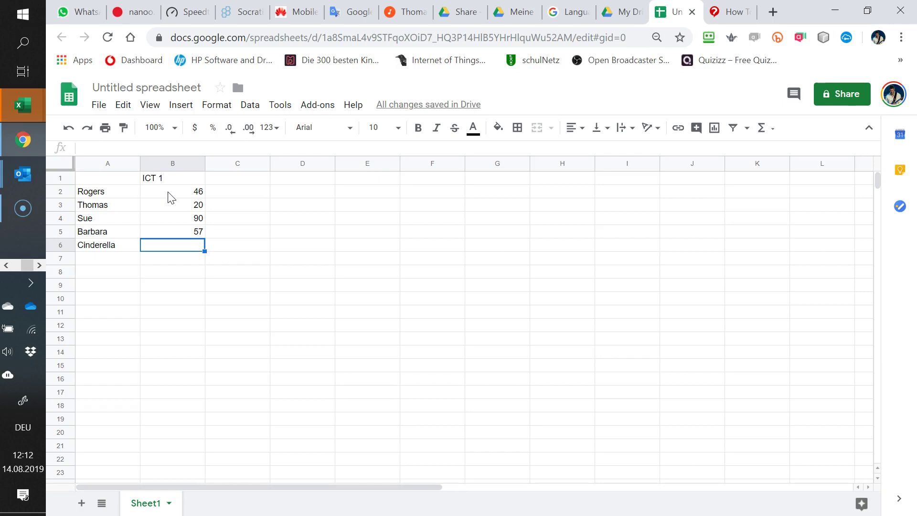
text(85)
key(Return)
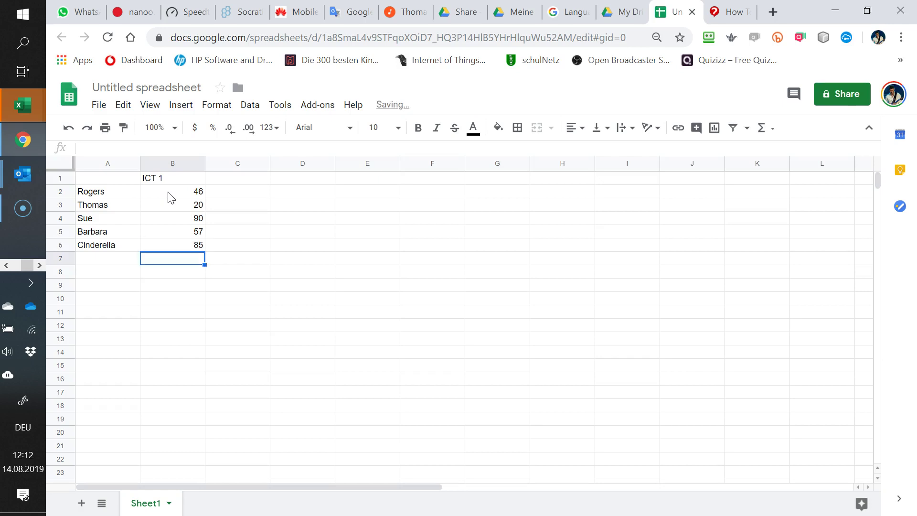
Add the column header "Marks" in cell C1.
click(231, 177)
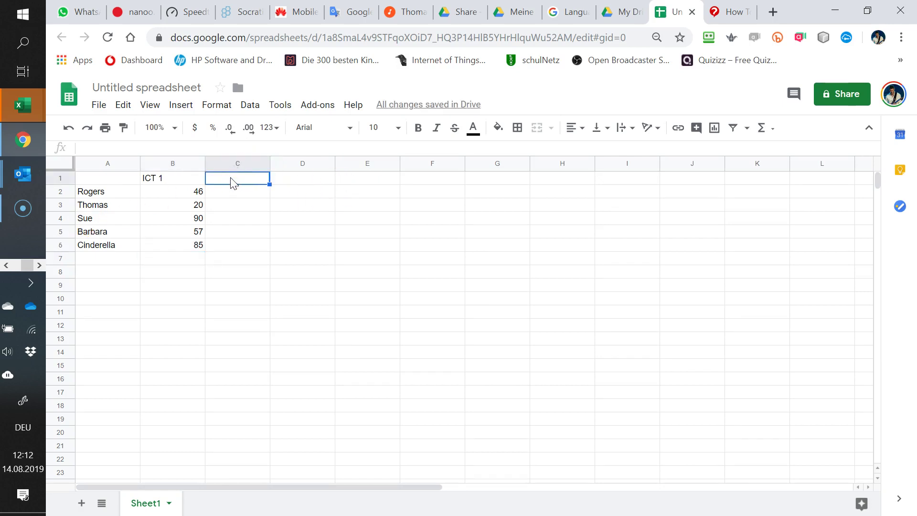
text(Marks)
key(Return)
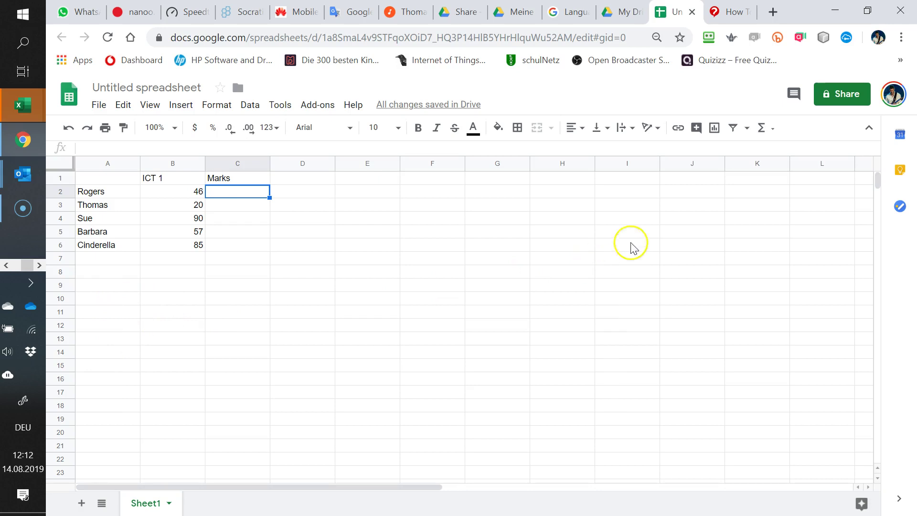
Enter the heading "Points and Marks Table" in cell H1.
click(565, 180)
text(Po)
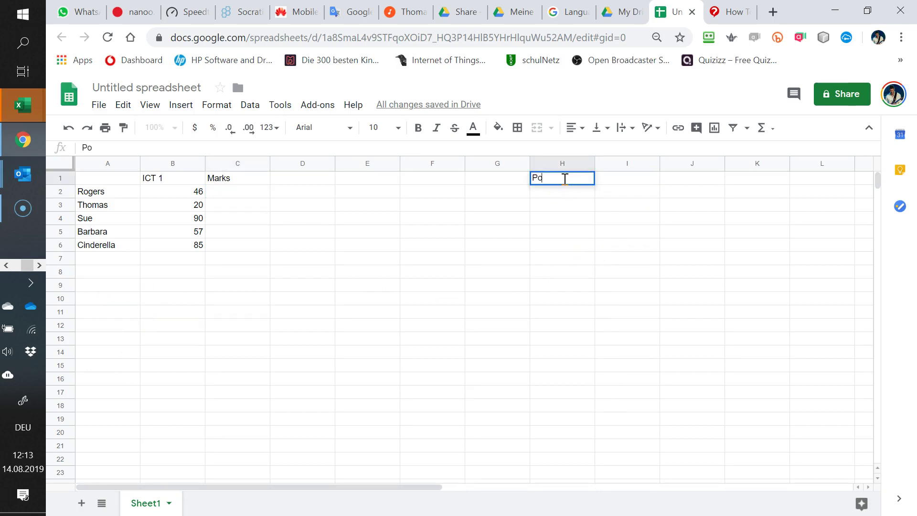
text(ints and Marks Table)
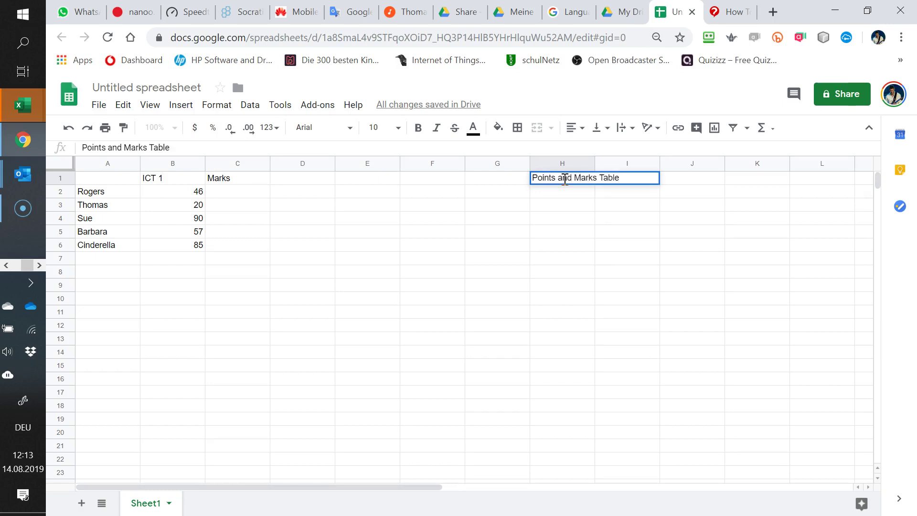
key(Return)
Fill the first two rows of the grade table in H2:I3 with 0 for D and 21 for C.
click(586, 204)
text(0)
key(Return)
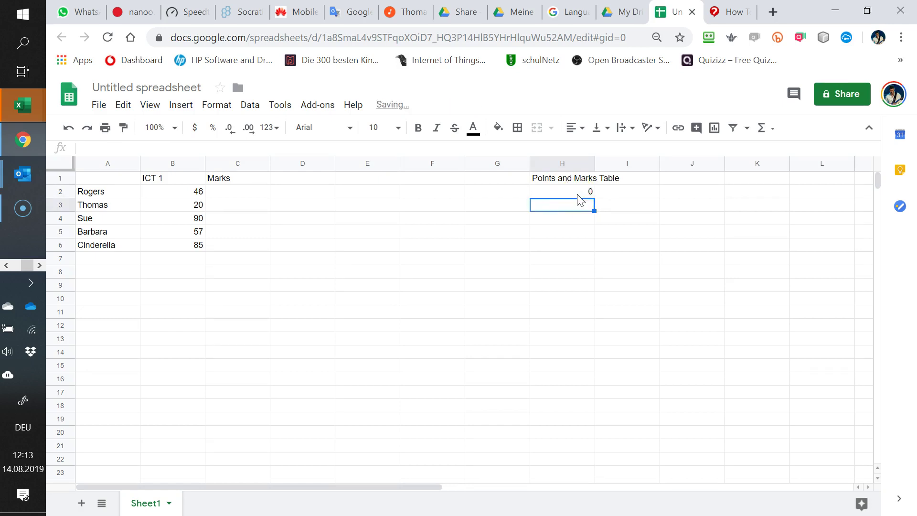
click(621, 191)
text(D)
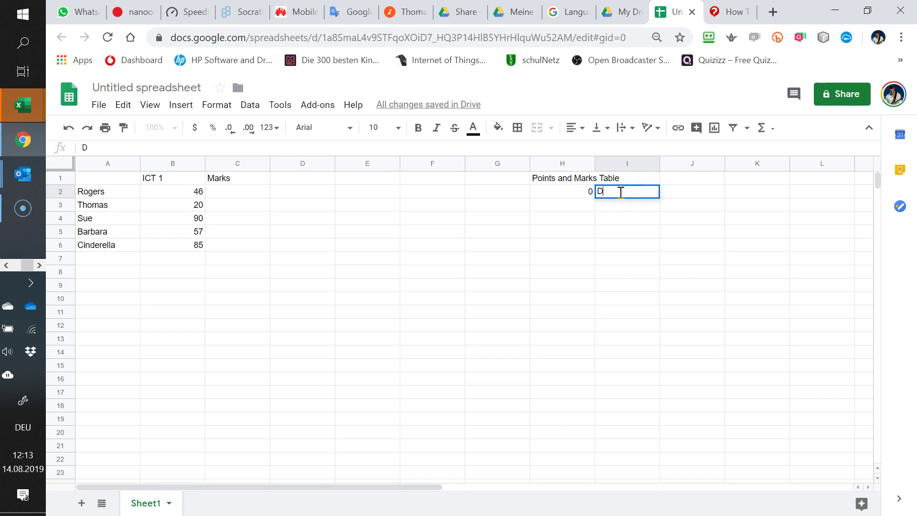
key(Return)
click(584, 205)
text(21)
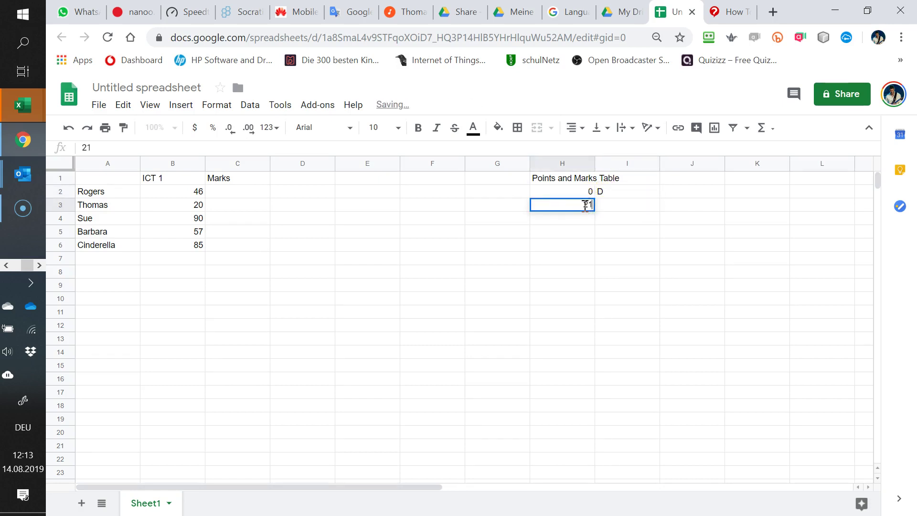
click(625, 205)
text(C)
key(Return)
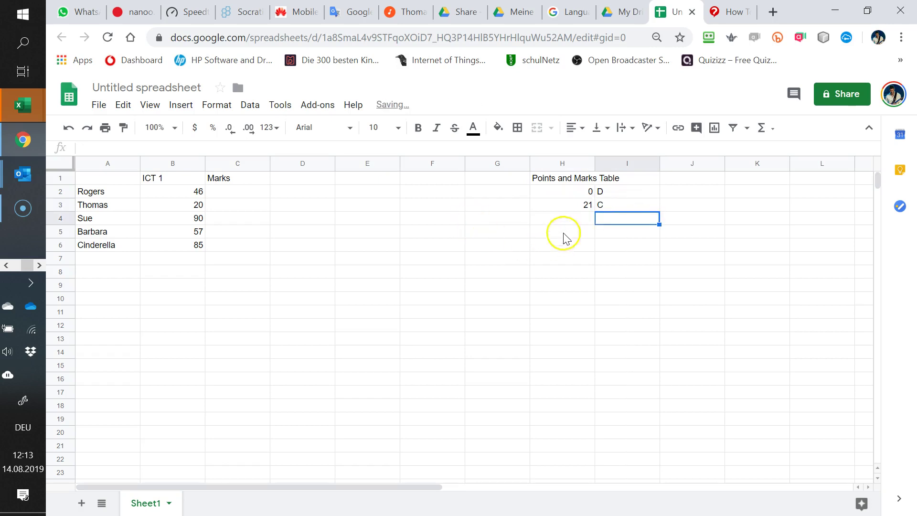
Add the grade thresholds 41 for B and 61 for B+ in cells H4:I5.
click(573, 219)
text(41)
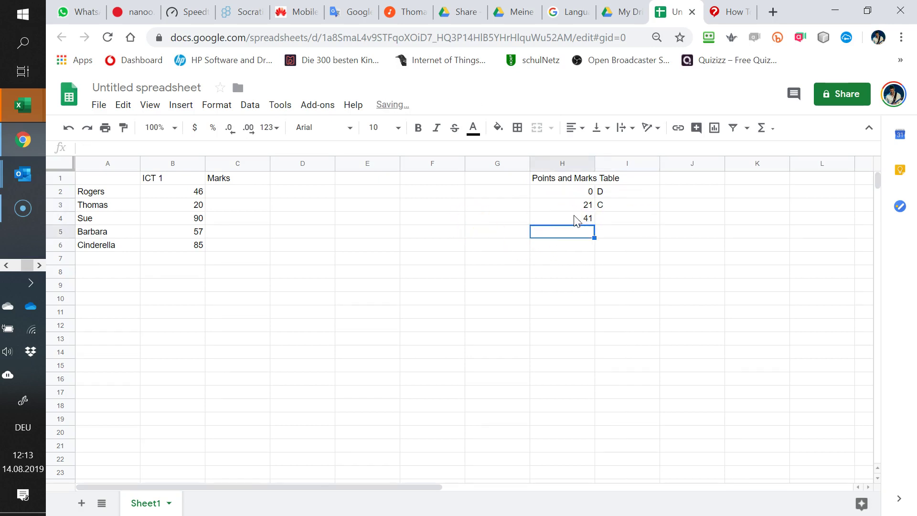
click(630, 218)
text(B)
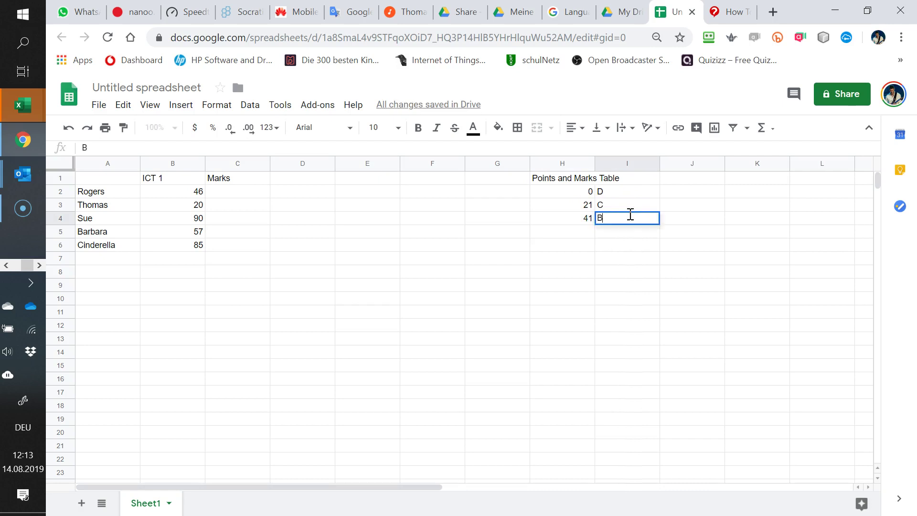
key(Return)
click(545, 234)
text(61)
key(Return)
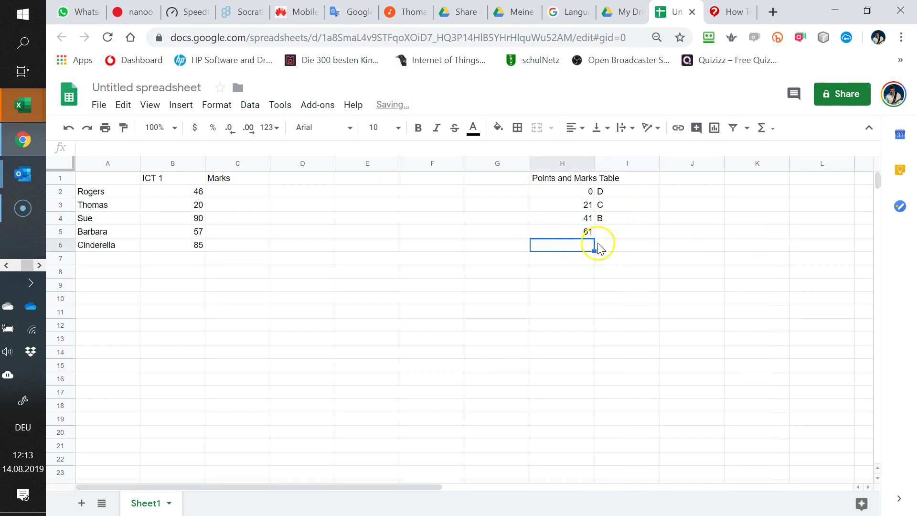
click(629, 232)
text(B+)
key(Return)
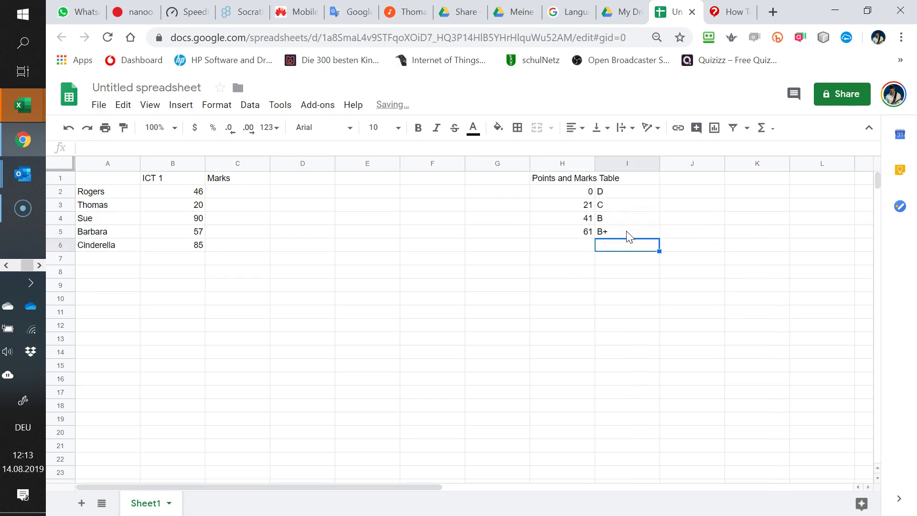
Complete the grade table with 81 for A in cells H6 and I6.
click(578, 246)
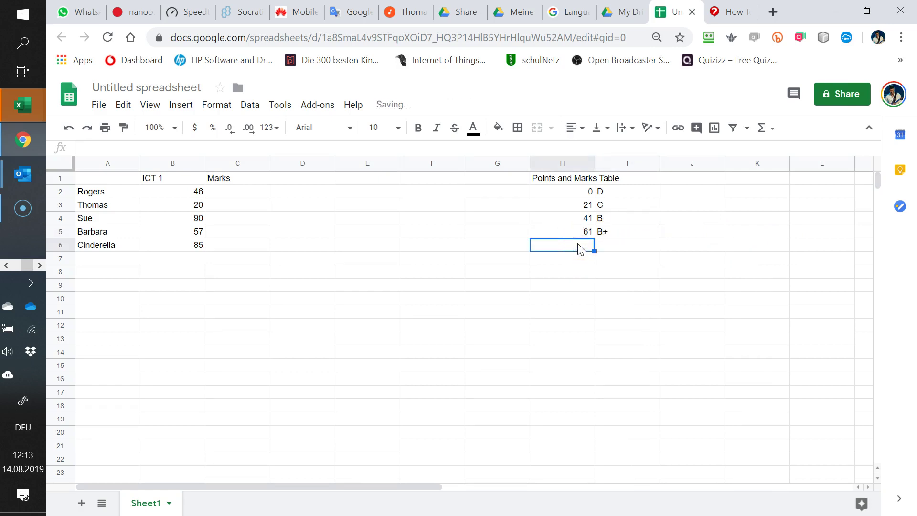
text(81)
click(629, 246)
text(A)
key(Return)
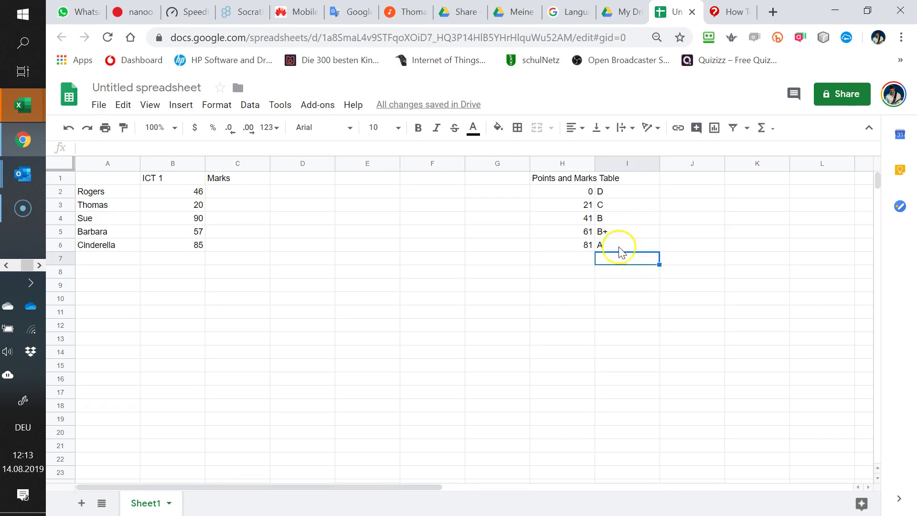
Start a VLOOKUP formula in C2 with B2 as the search key and the absolute range $H$2:$I$6 as the lookup table.
click(226, 192)
text(=)
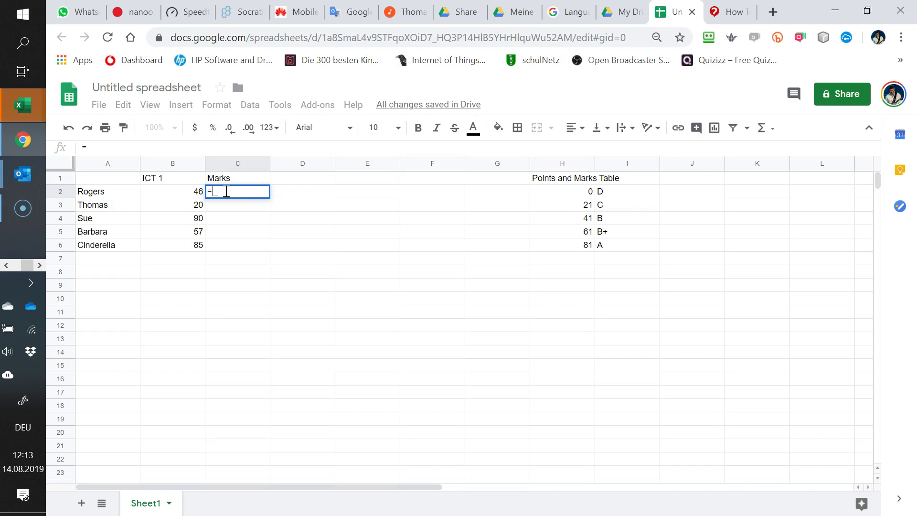
text(vlookup)
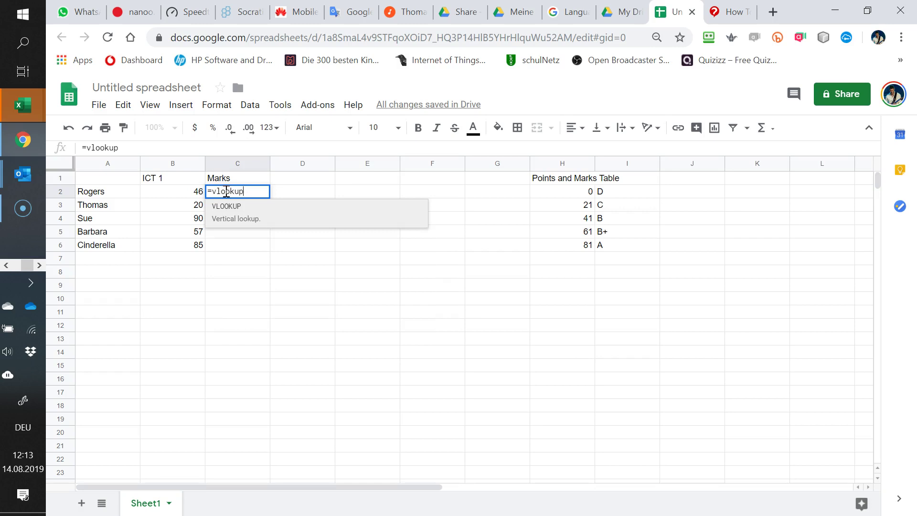
text(()
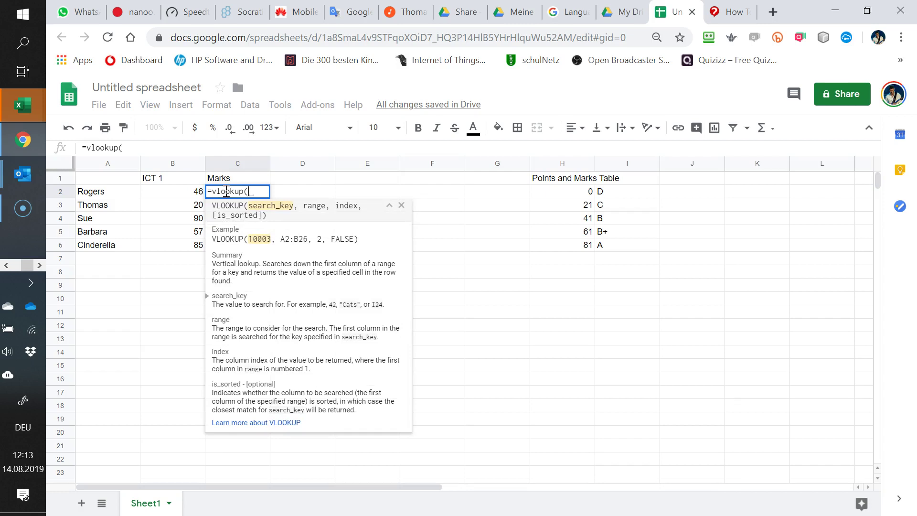
click(193, 195)
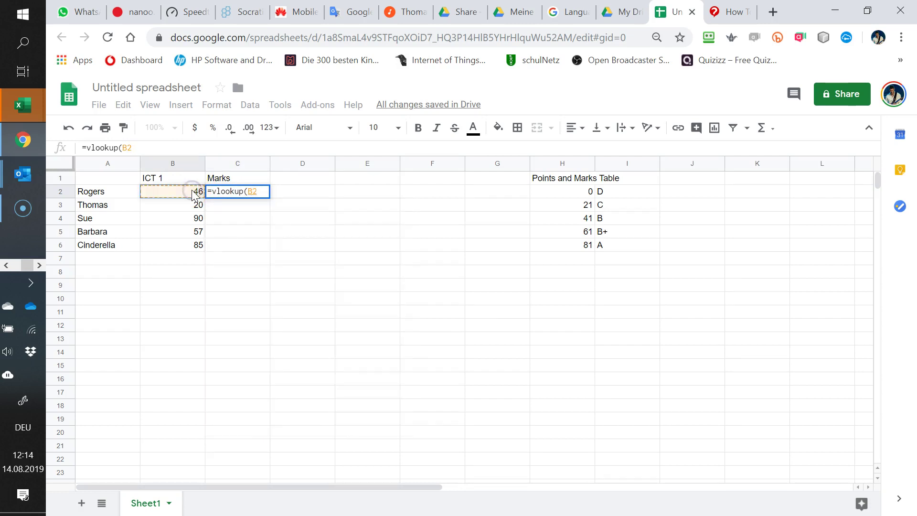
text(,)
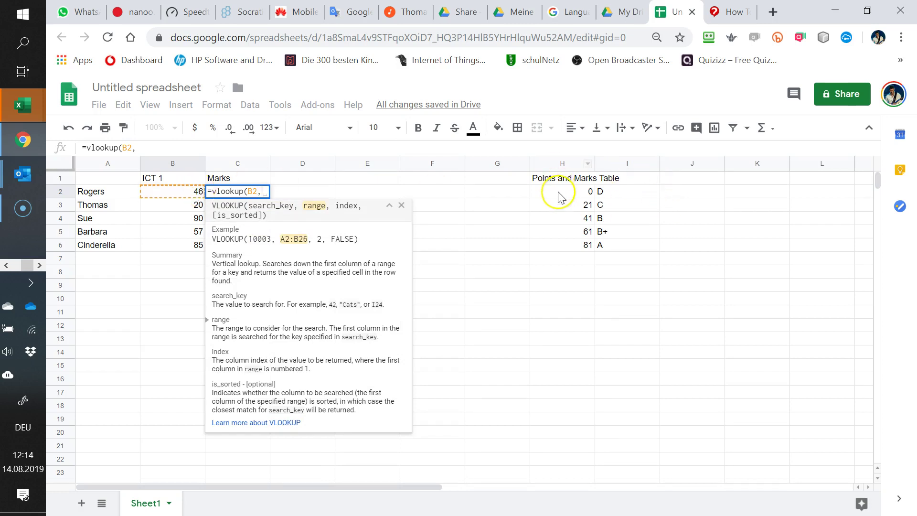
drag(560, 193, 612, 246)
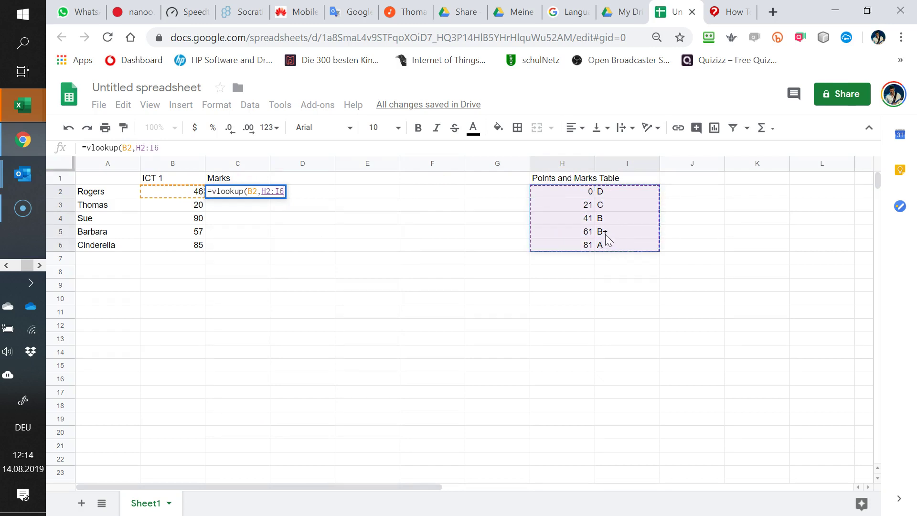
key(F4)
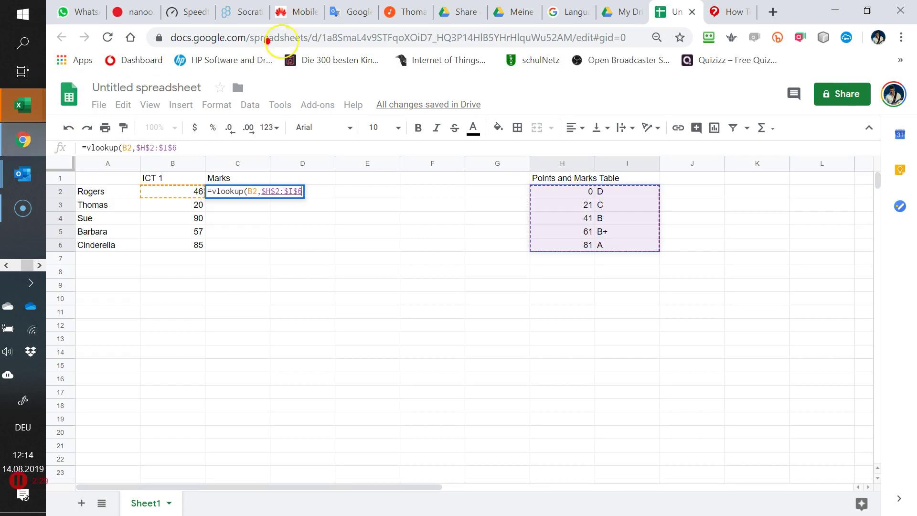
mouse_move(263, 198)
mouse_down()
mouse_move(262, 262)
mouse_move(277, 223)
mouse_move(293, 237)
mouse_move(286, 214)
mouse_move(320, 229)
mouse_up()
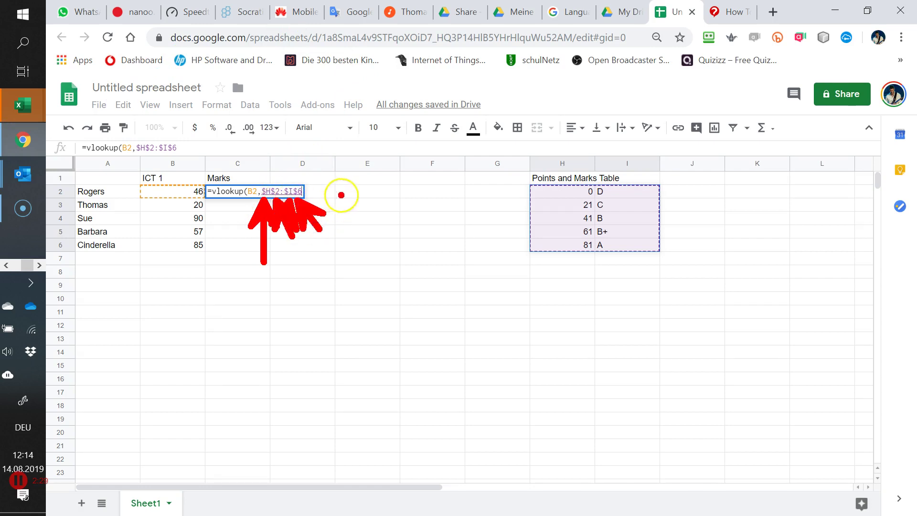
drag(337, 317, 337, 189)
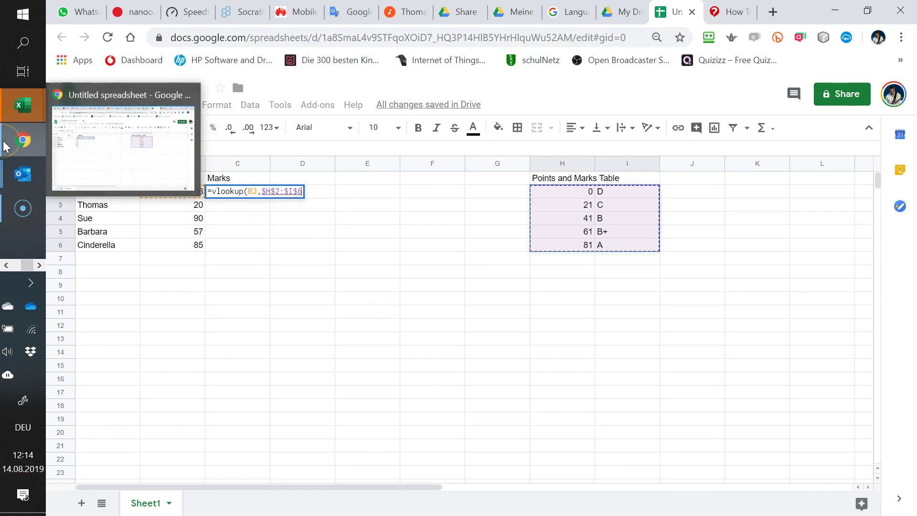
text(,)
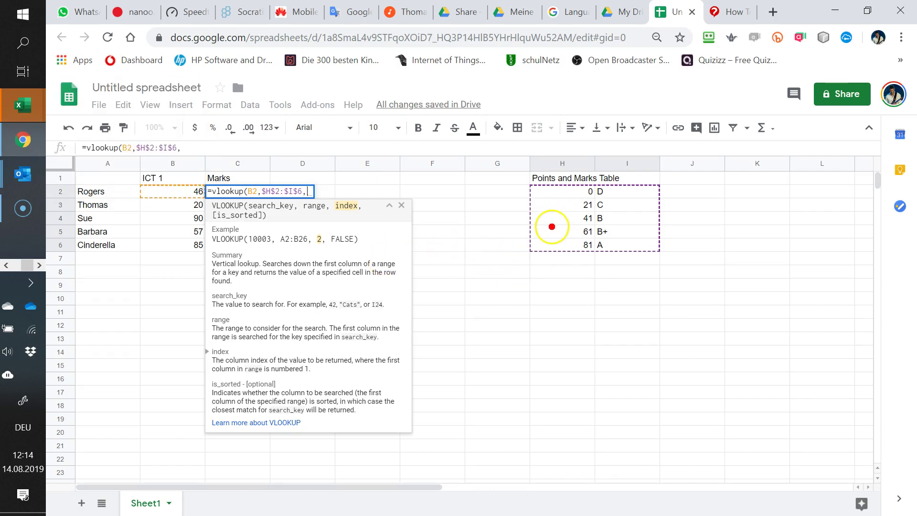
mouse_move(552, 226)
mouse_down()
mouse_move(572, 191)
mouse_move(567, 241)
mouse_up()
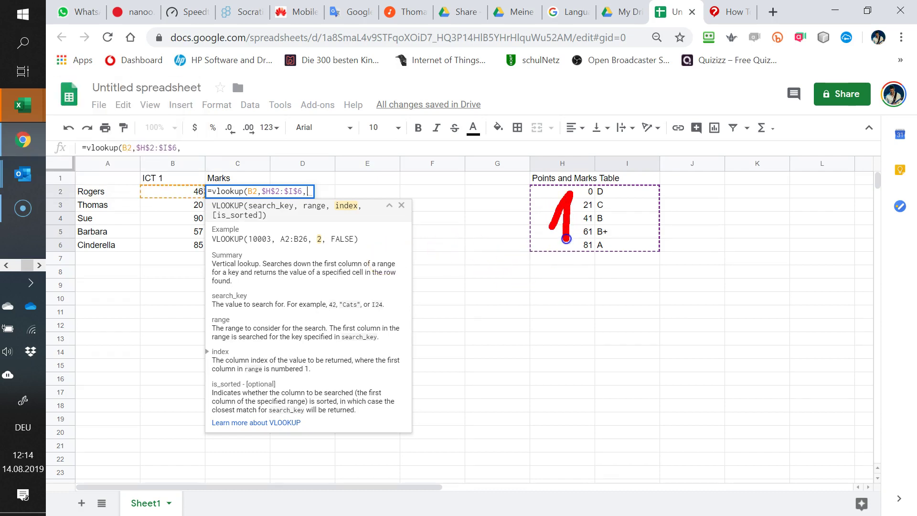
mouse_move(621, 202)
mouse_down()
mouse_move(641, 221)
mouse_move(623, 237)
mouse_move(657, 235)
mouse_up()
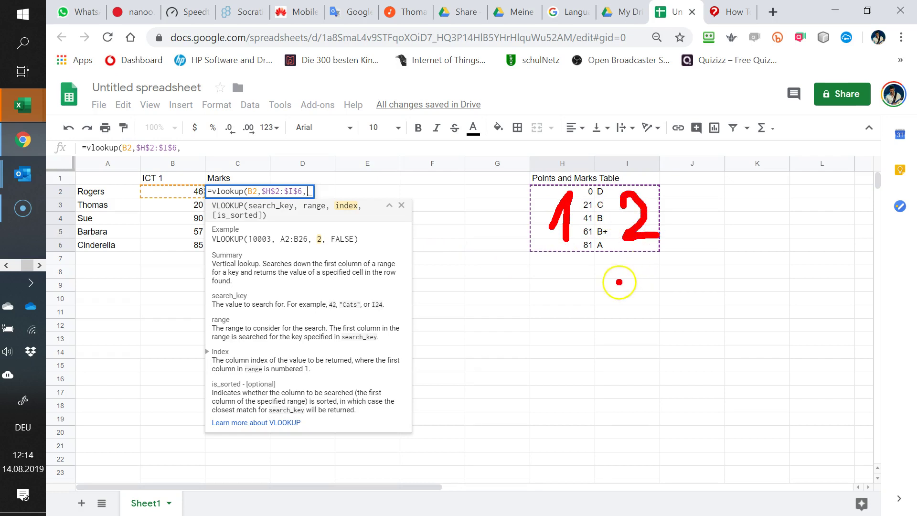
key(Escape)
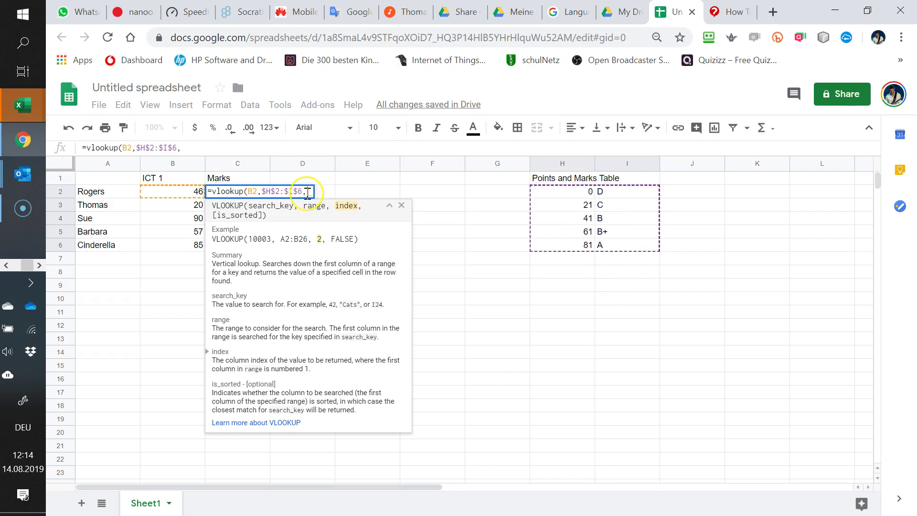
Finish the C2 lookup formula with column index 2 and TRUE for sorted matching, and copy it down through C6.
text(2)
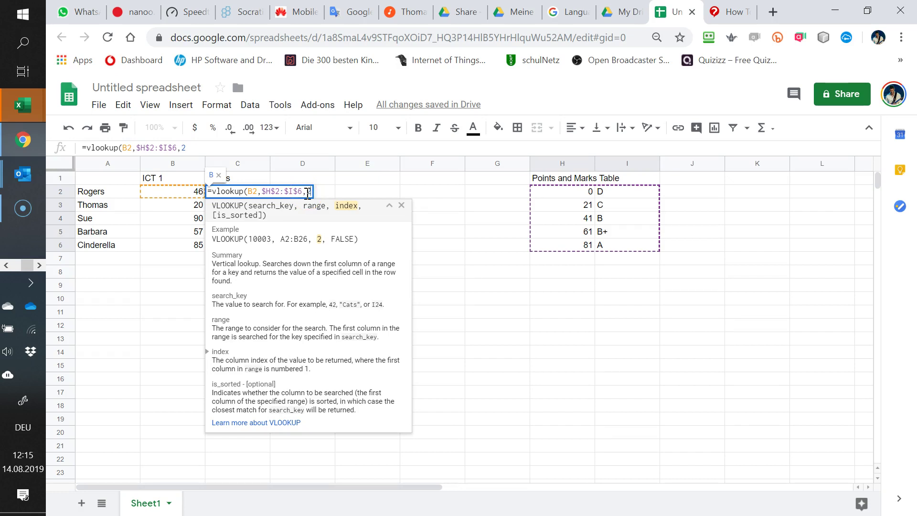
text(,)
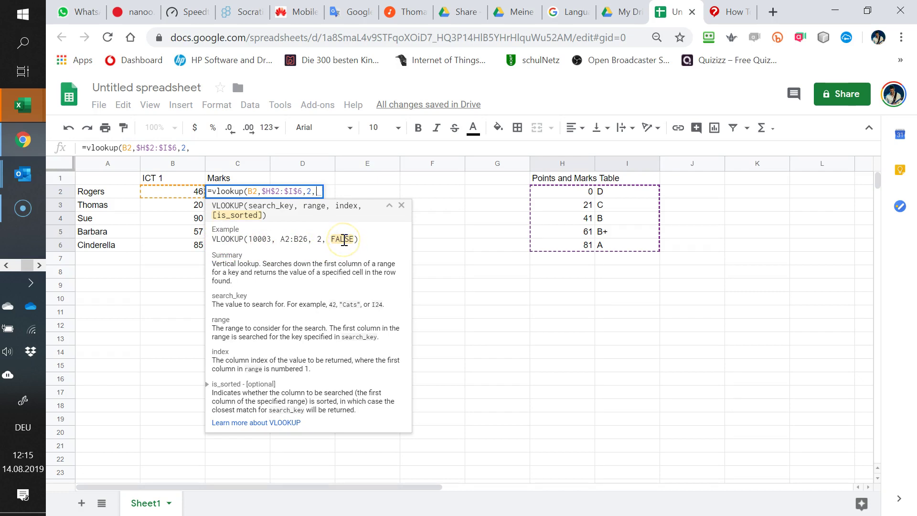
text(TRUE)
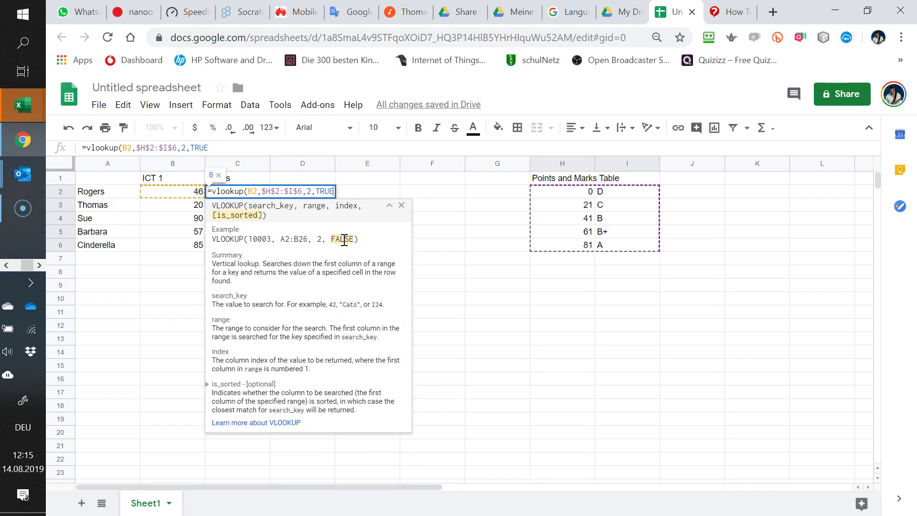
text())
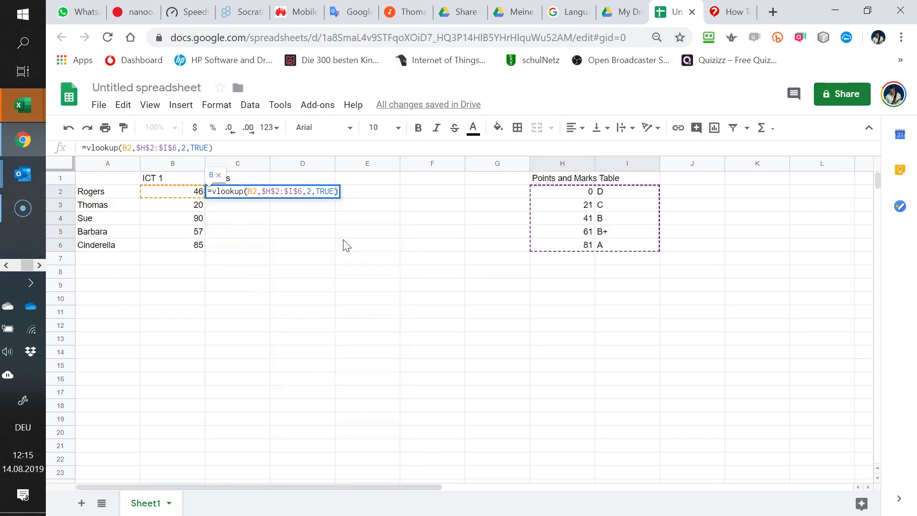
key(Return)
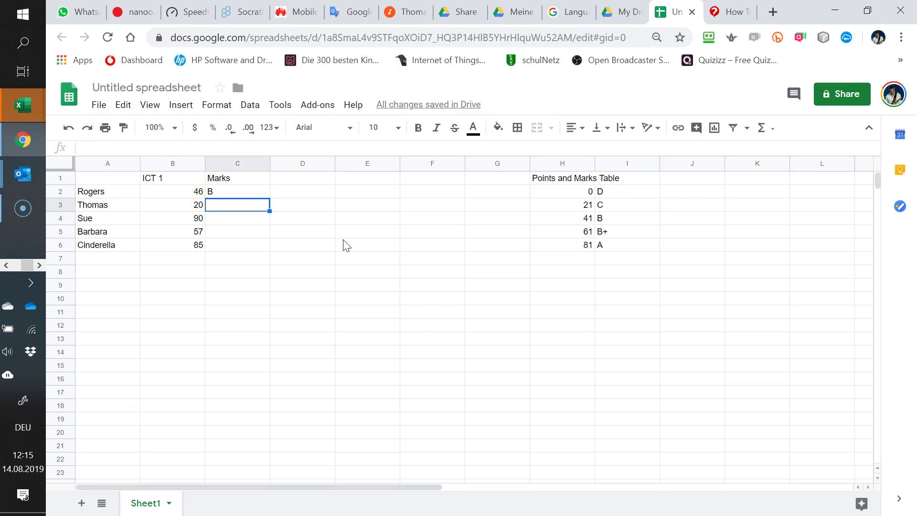
click(251, 190)
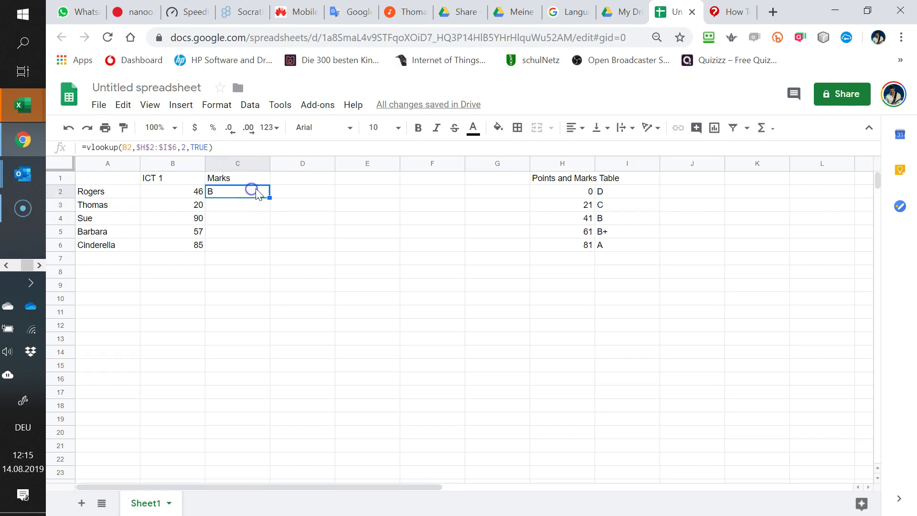
drag(270, 197, 269, 246)
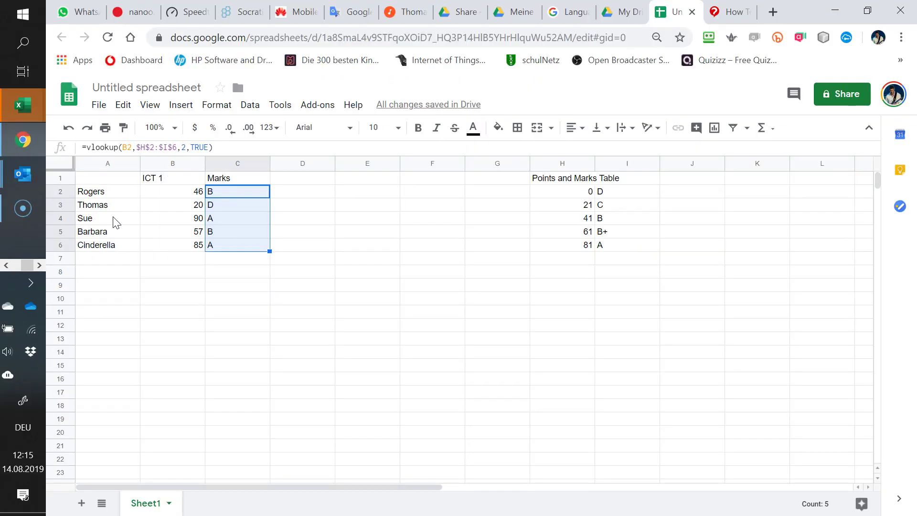
Change the ICT 1 score in cell B5 to 65.
click(196, 233)
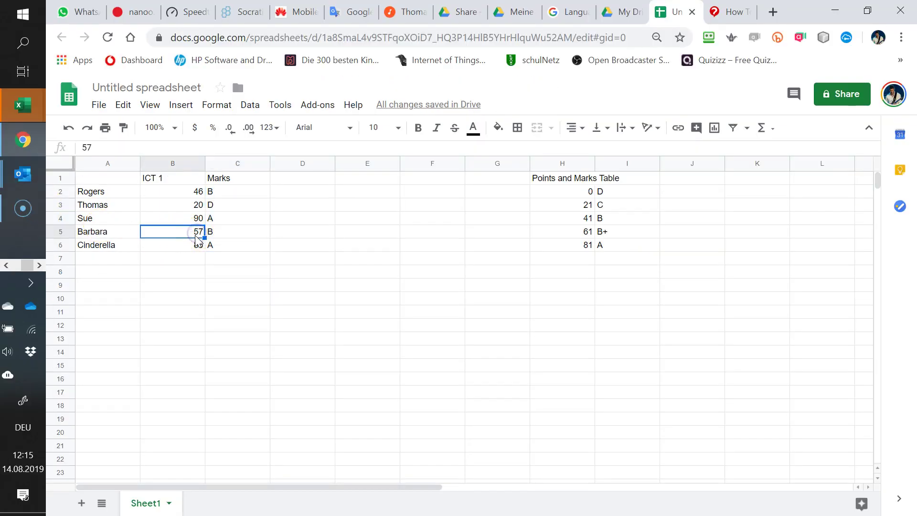
text(65)
key(Return)
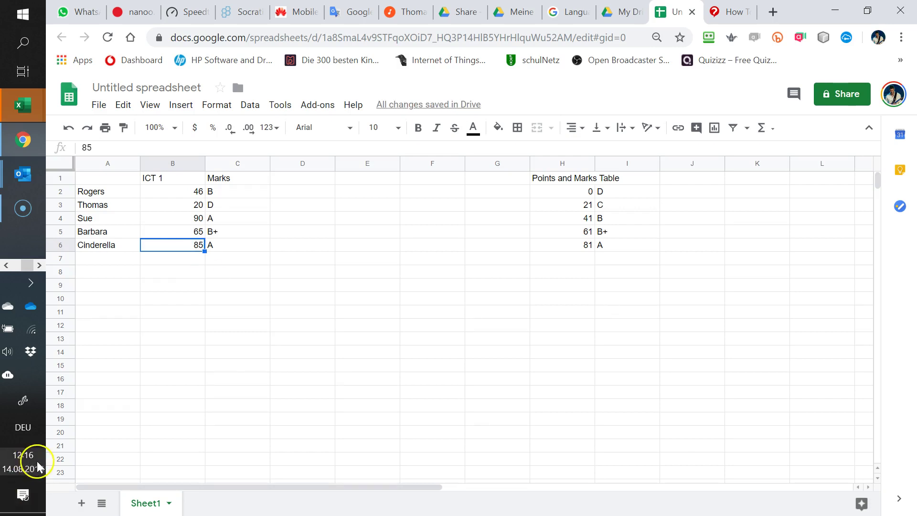
key(alt+Tab)
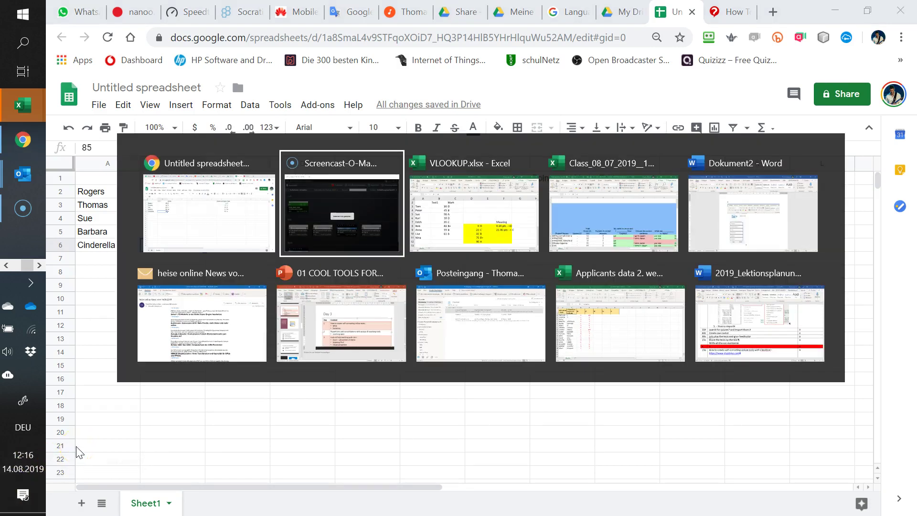